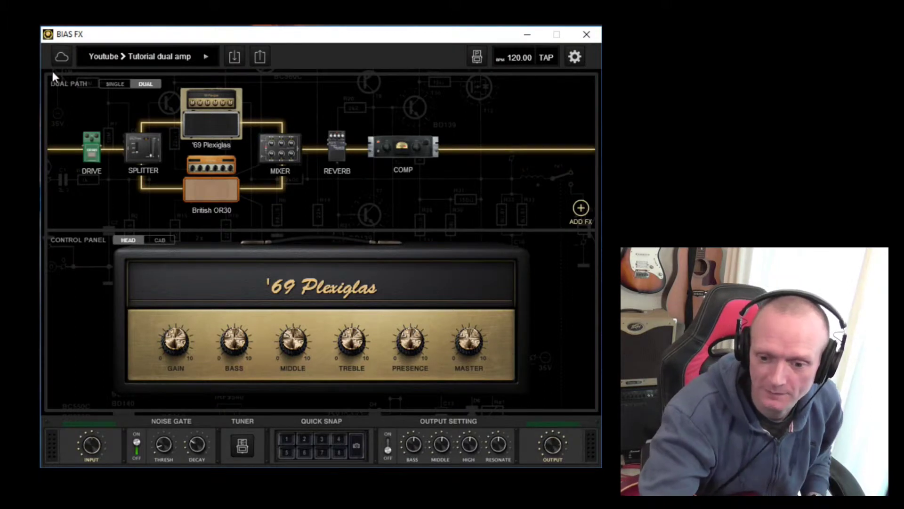
Step: Open ToneCloud's Preset section and scroll the Popular weekly list led by Duality Rectifier
{"action": "left_click", "coordinate": [61, 59]}
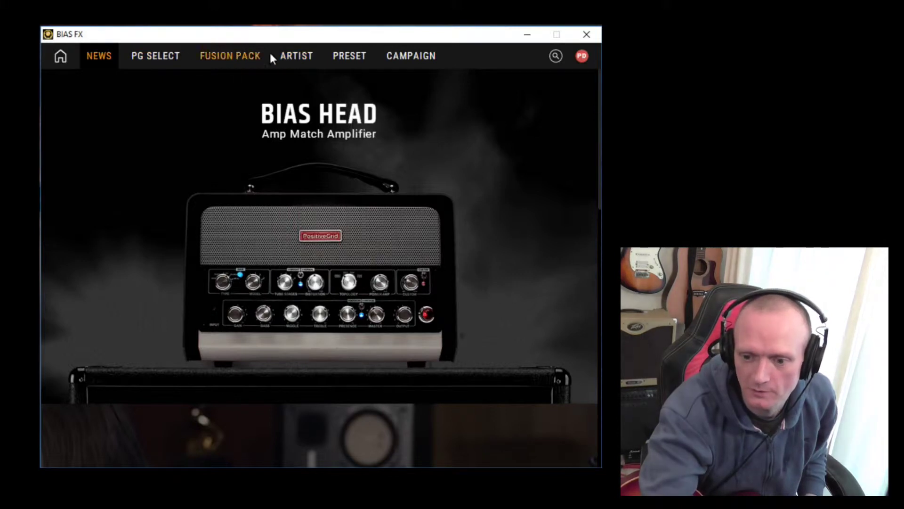
{"action": "left_click", "coordinate": [350, 56]}
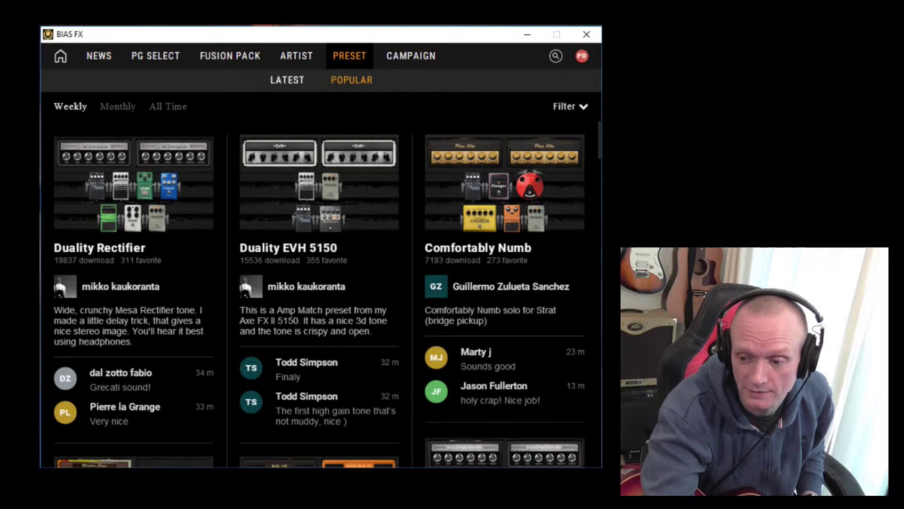
{"action": "scroll", "coordinate": [600, 197], "scroll_direction": "down", "scroll_amount": 3}
{"action": "left_click_drag", "start_coordinate": [600, 198], "coordinate": [587, 148]}
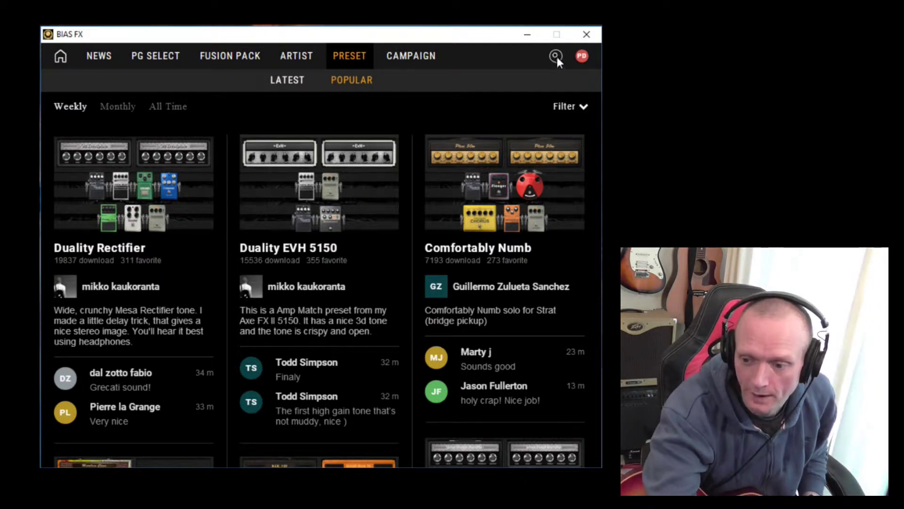
Step: Open your ToneCloud profile and scroll through your uploaded tones under My Tone
{"action": "left_click", "coordinate": [582, 56]}
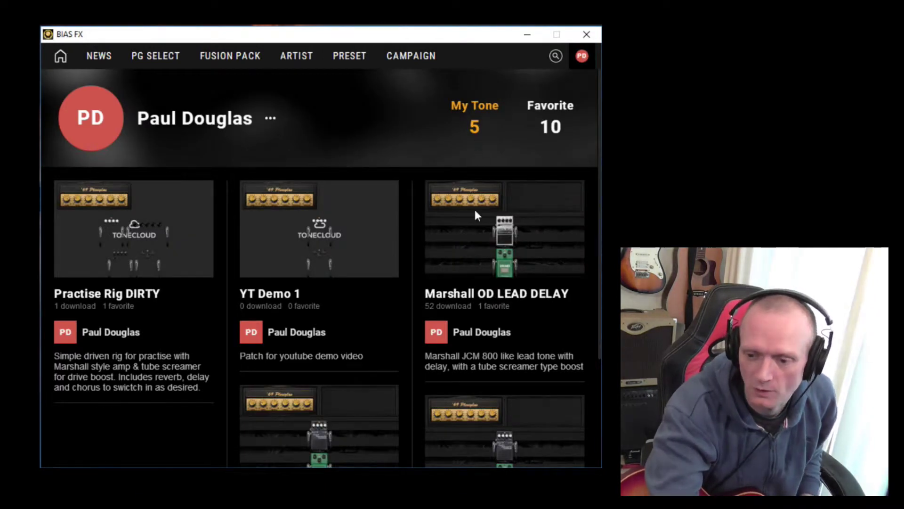
{"action": "left_click", "coordinate": [469, 116]}
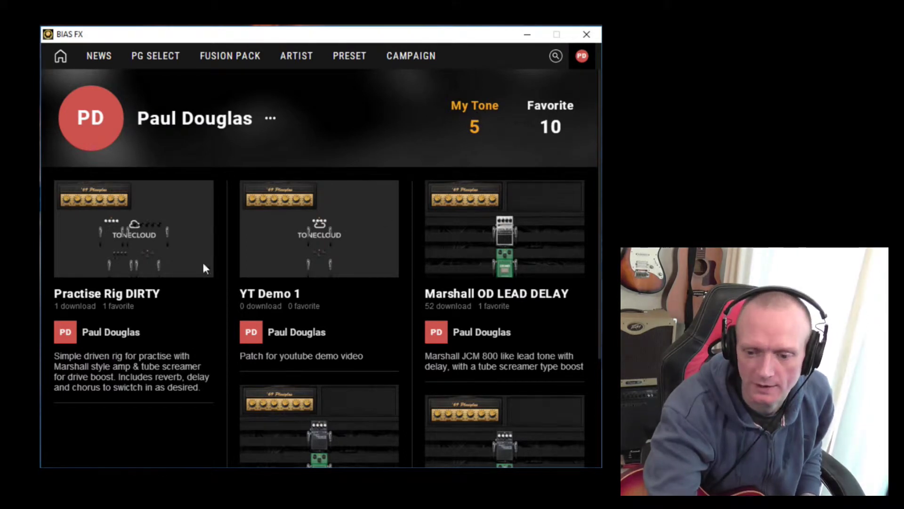
{"action": "scroll", "coordinate": [366, 282], "scroll_direction": "down", "scroll_amount": 3}
{"action": "scroll", "coordinate": [499, 122], "scroll_direction": "up", "scroll_amount": 3}
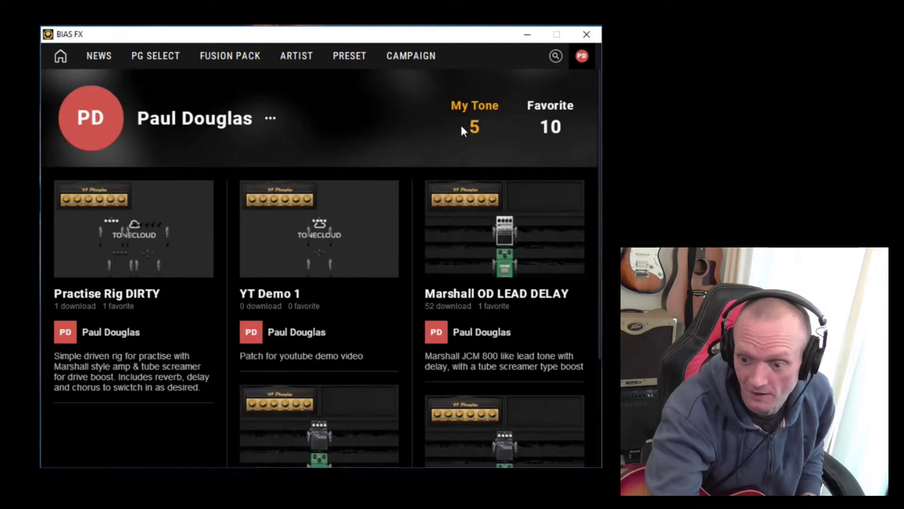
{"action": "scroll", "coordinate": [413, 176], "scroll_direction": "down", "scroll_amount": 2}
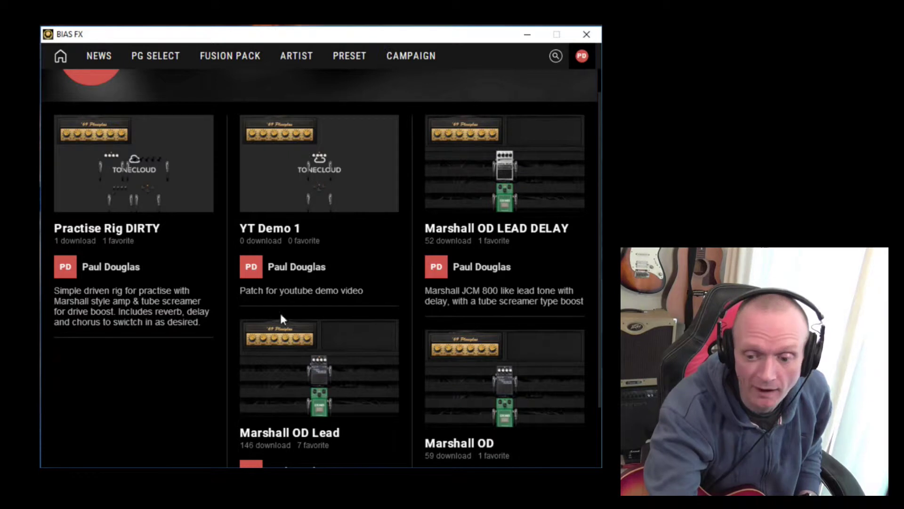
{"action": "scroll", "coordinate": [317, 296], "scroll_direction": "down", "scroll_amount": 2}
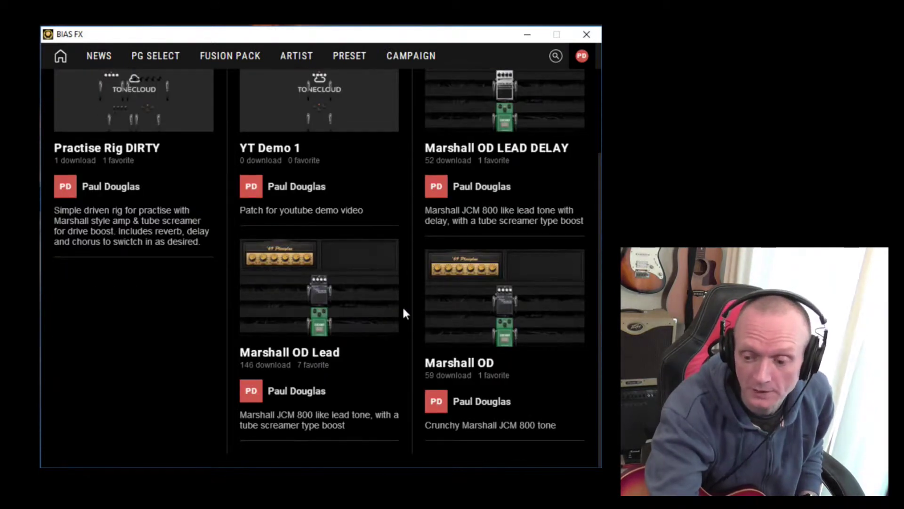
{"action": "scroll", "coordinate": [402, 305], "scroll_direction": "up", "scroll_amount": 4}
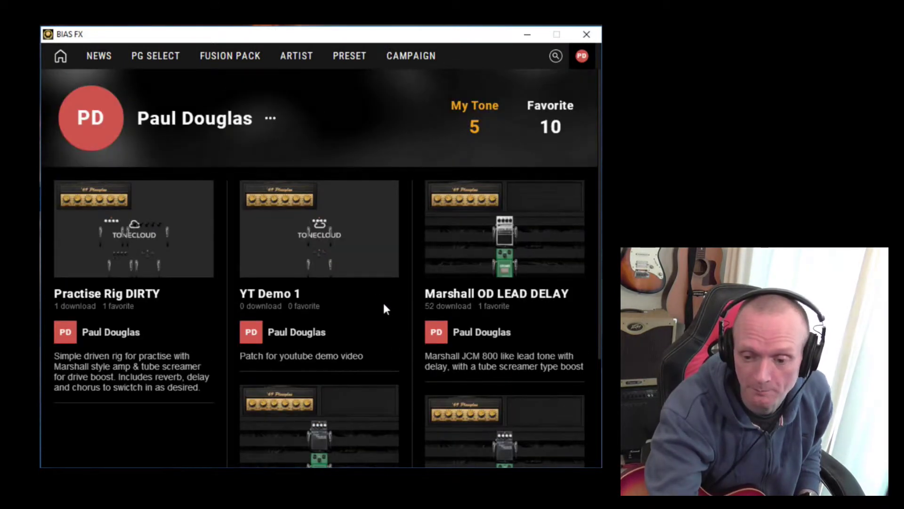
Step: Browse the 10 favorited presets, including Clean Stereo Delay Ambience and Sparkle Clean
{"action": "left_click", "coordinate": [556, 111]}
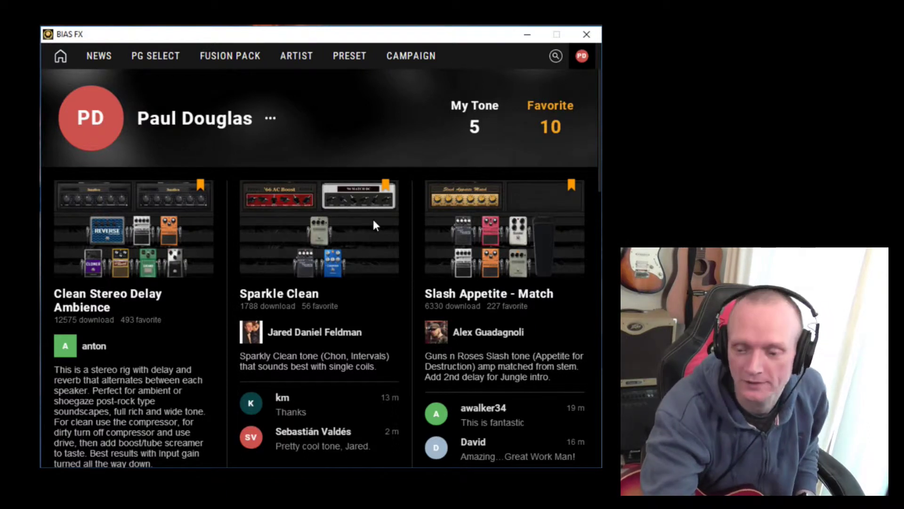
{"action": "scroll", "coordinate": [391, 202], "scroll_direction": "down", "scroll_amount": 6}
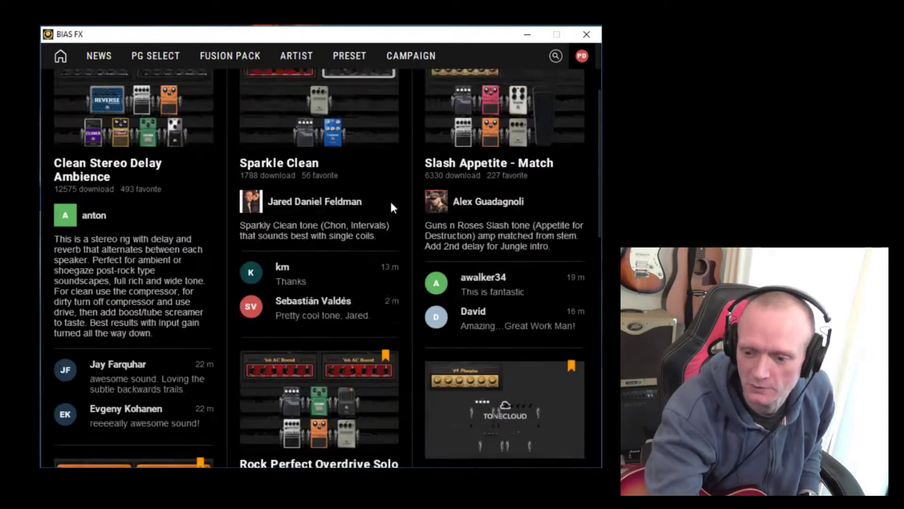
{"action": "scroll", "coordinate": [392, 204], "scroll_direction": "down", "scroll_amount": 4}
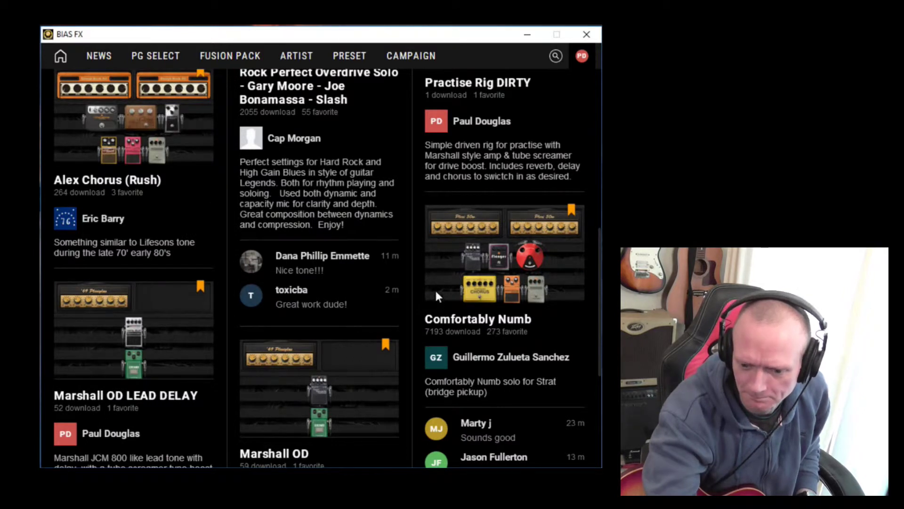
{"action": "scroll", "coordinate": [434, 289], "scroll_direction": "up", "scroll_amount": 10}
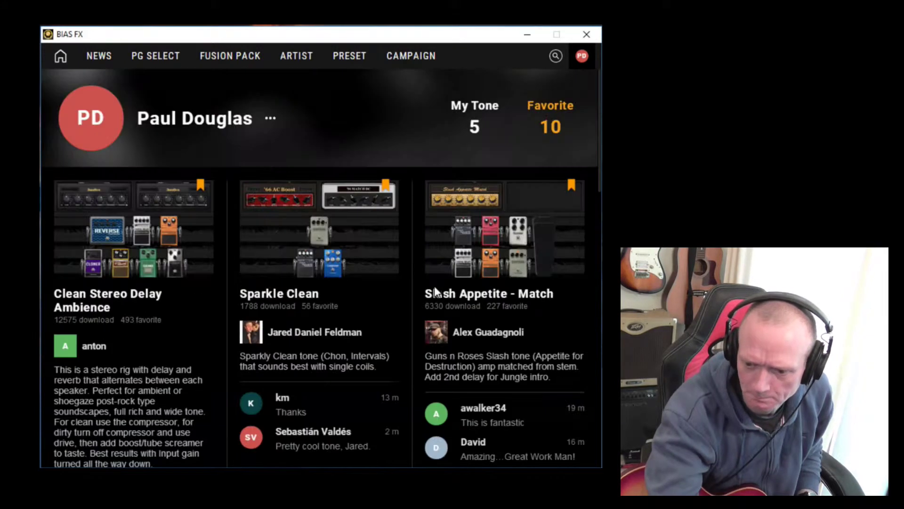
Step: Go back to the Tutorial dual amp rig with the '69 Plexiglas and British OR30 amps
{"action": "left_click", "coordinate": [60, 58]}
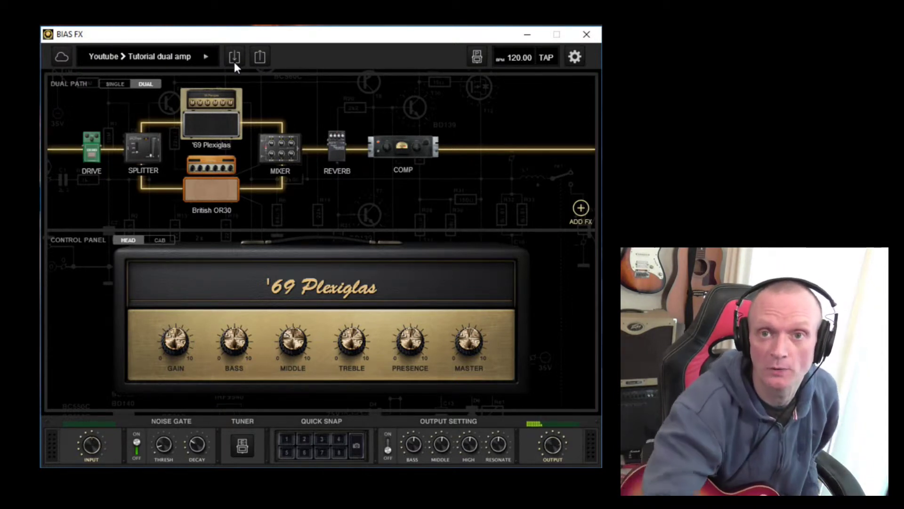
Step: Start sharing the rig and name the preset 'BIAS FX Tutorial Preset'
{"action": "left_click", "coordinate": [258, 57]}
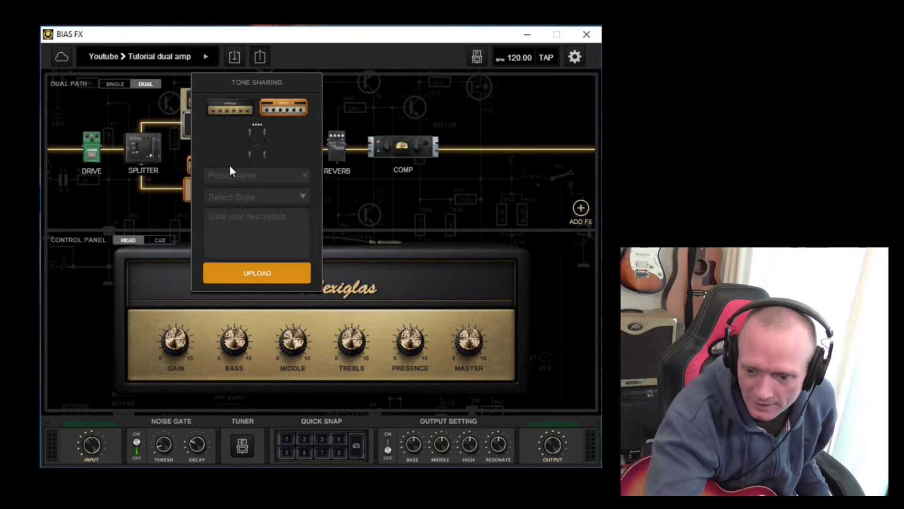
{"action": "left_click", "coordinate": [289, 181]}
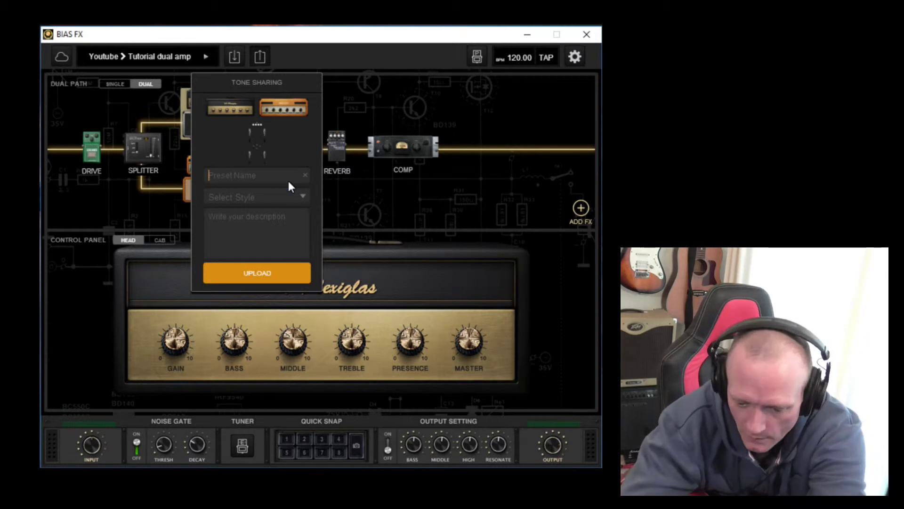
{"action": "type", "text": "B"}
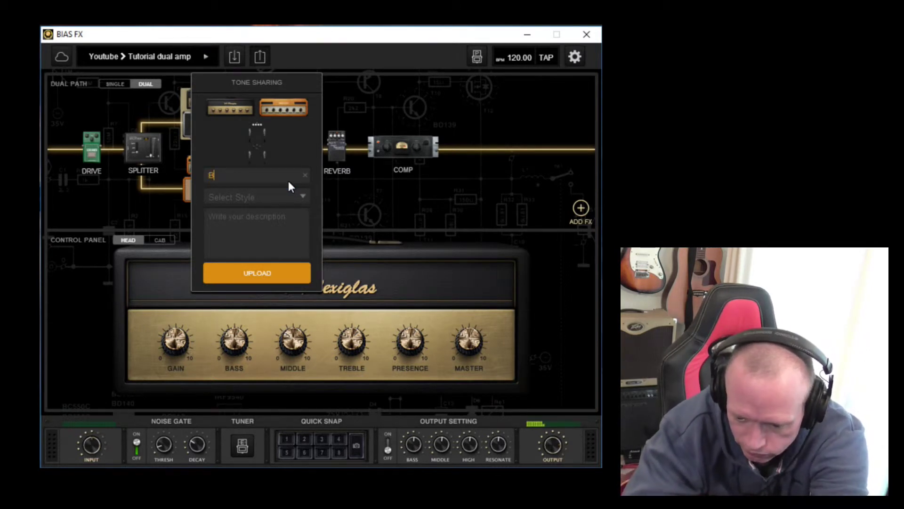
{"action": "type", "text": "IASFX "}
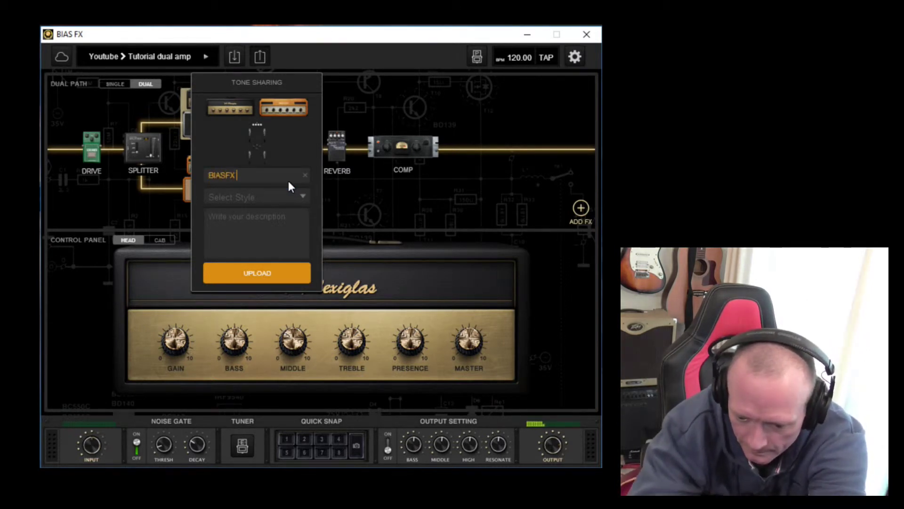
{"action": "type", "text": "Tutorial"}
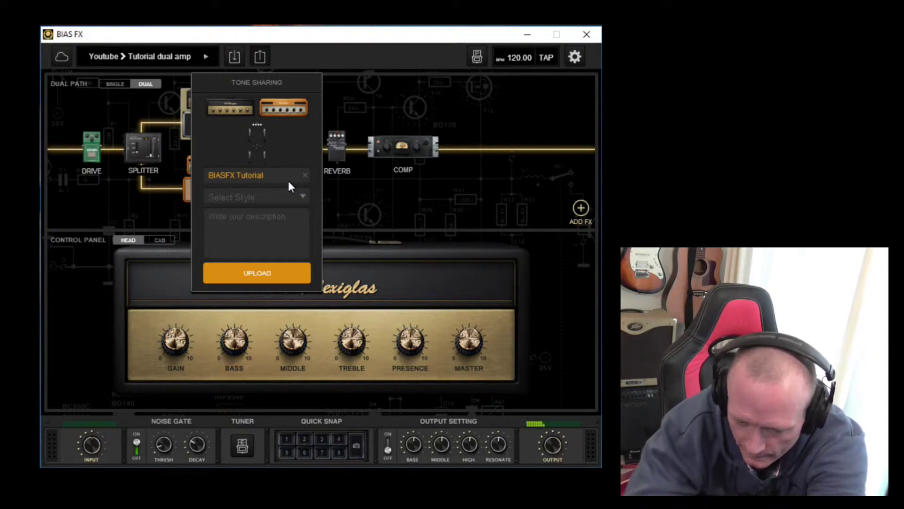
{"action": "type", "text": " Preset"}
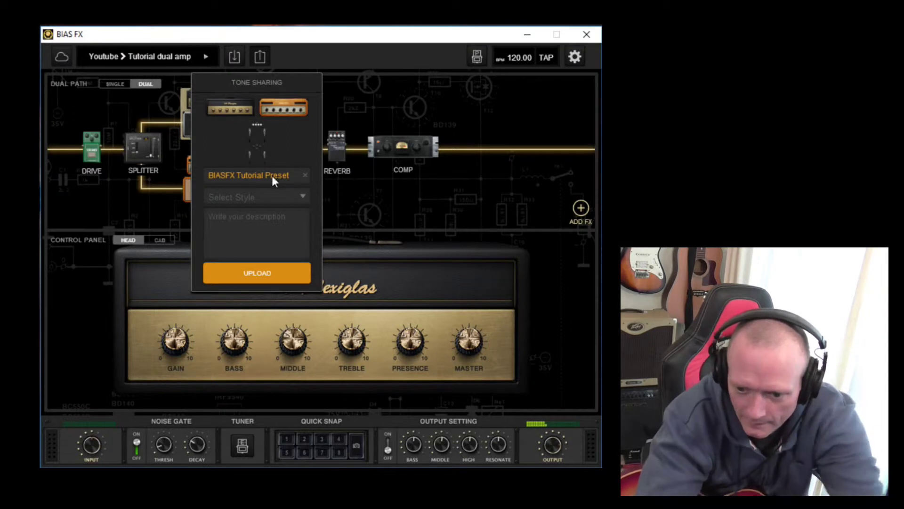
{"action": "left_click", "coordinate": [225, 175]}
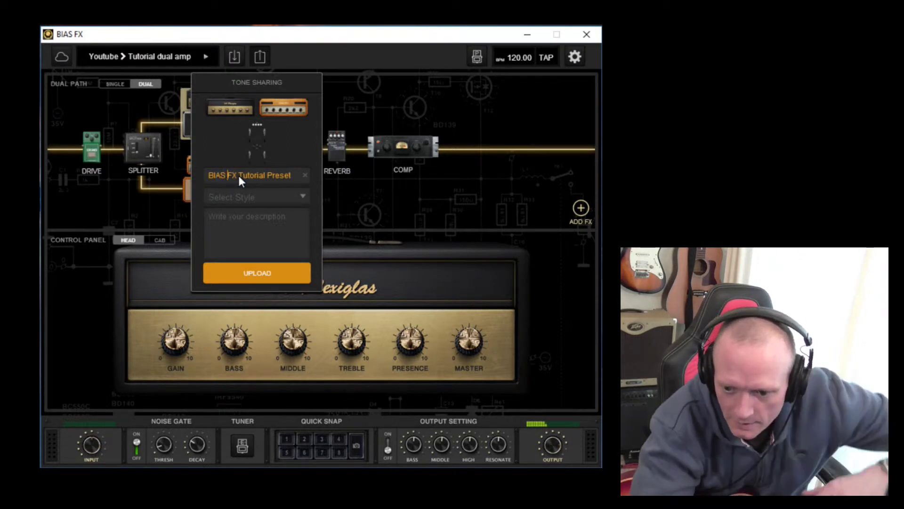
Step: Set the style to Rock, add the description 'Tutorial rig', and upload to ToneCloud
{"action": "left_click", "coordinate": [269, 203]}
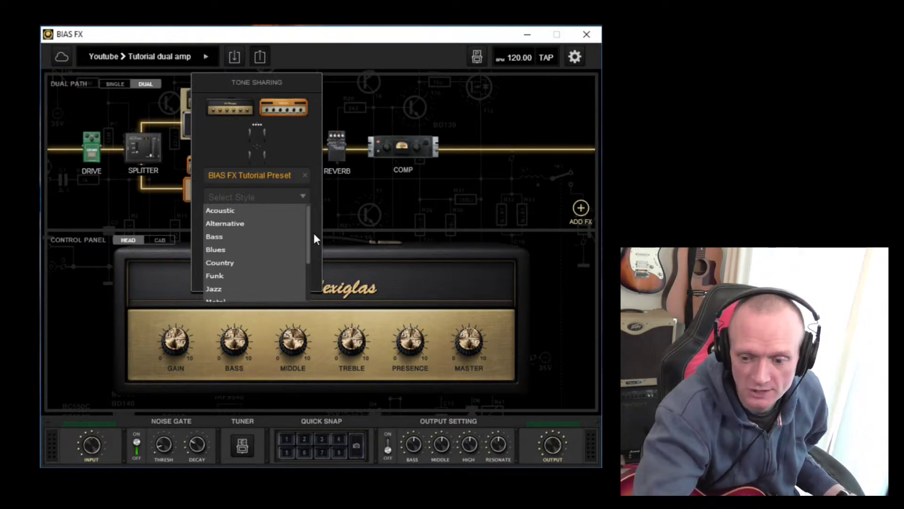
{"action": "left_click_drag", "start_coordinate": [307, 224], "coordinate": [309, 274]}
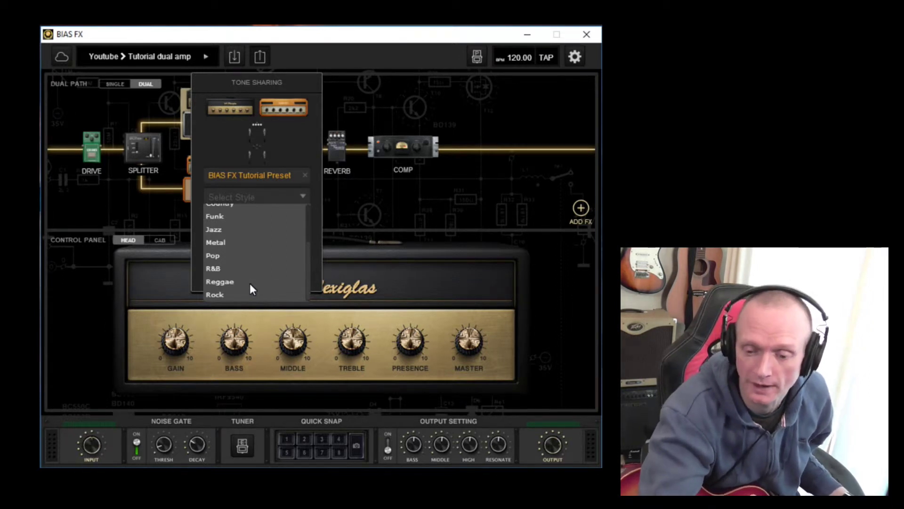
{"action": "left_click", "coordinate": [243, 294]}
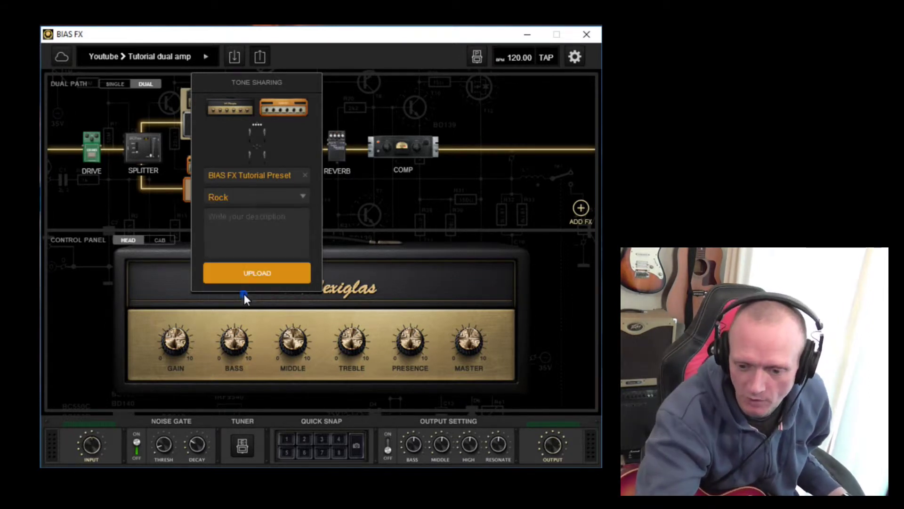
{"action": "left_click", "coordinate": [256, 227]}
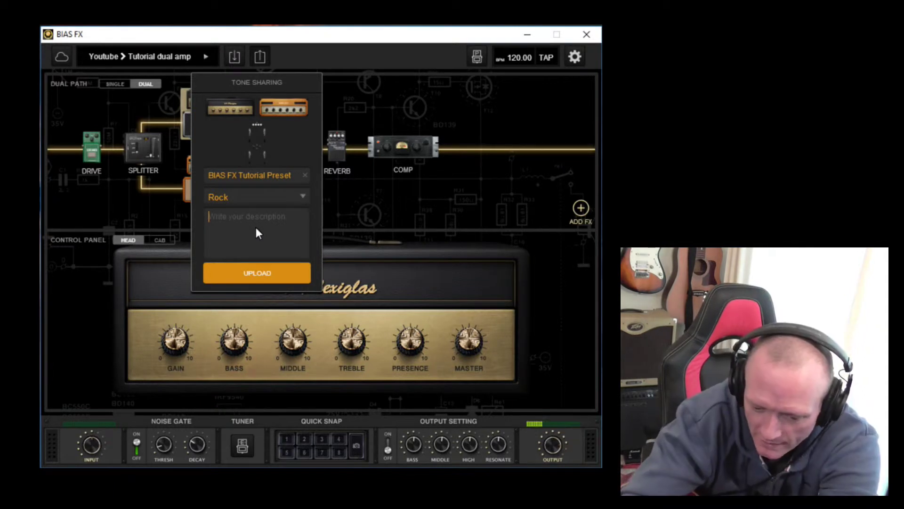
{"action": "type", "text": "Tuto"}
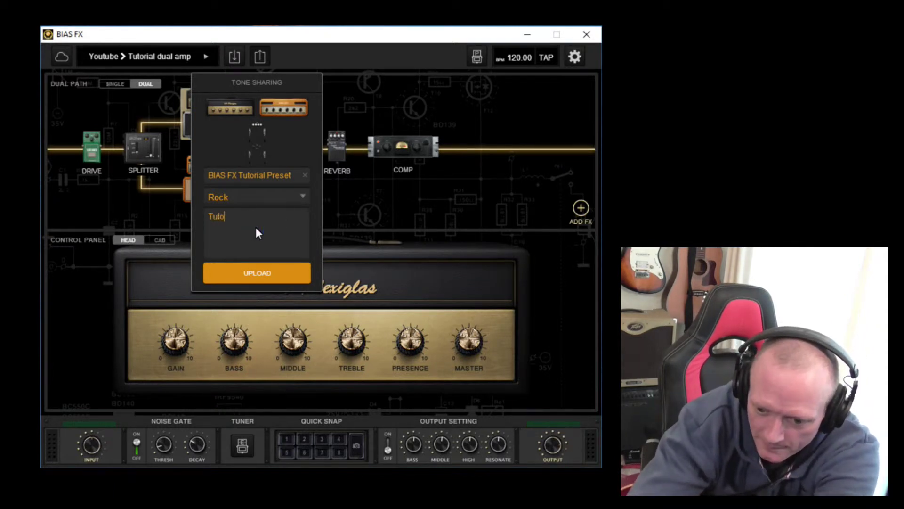
{"action": "type", "text": "rial rig"}
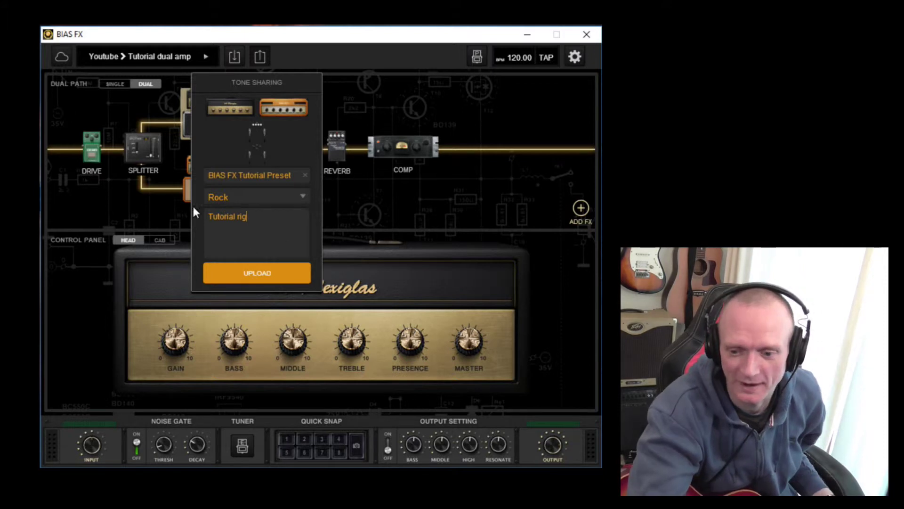
{"action": "left_click", "coordinate": [251, 277]}
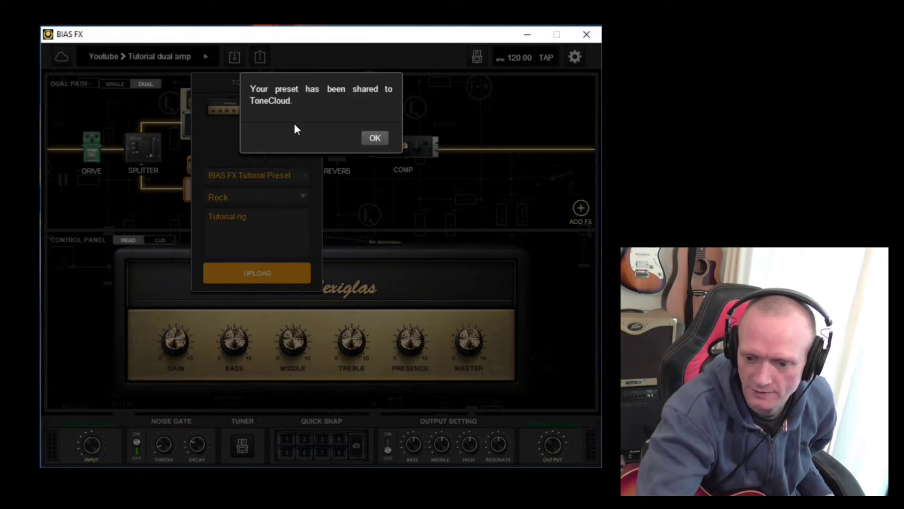
{"action": "left_click", "coordinate": [375, 137]}
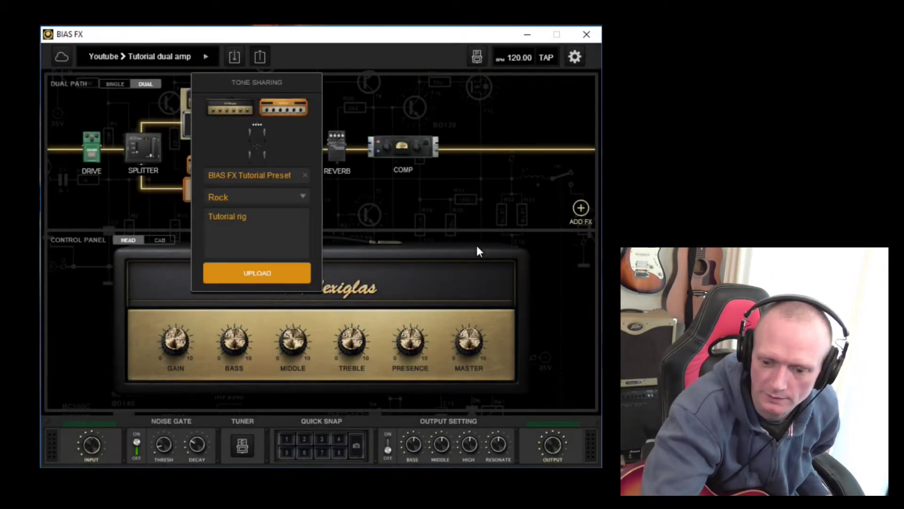
{"action": "left_click", "coordinate": [466, 212]}
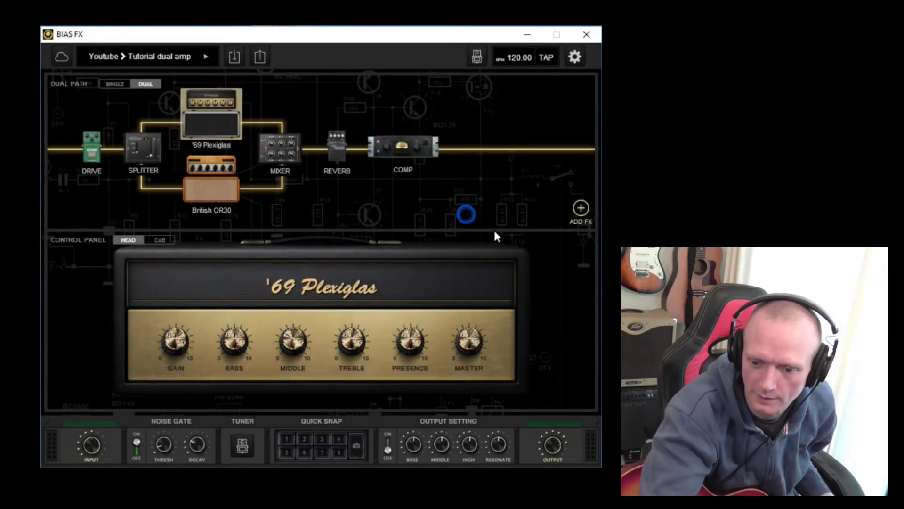
Step: Show your 6 uploaded tones, with 'BIAS FX Tutorial Preset' at 0 downloads listed first
{"action": "left_click", "coordinate": [62, 54]}
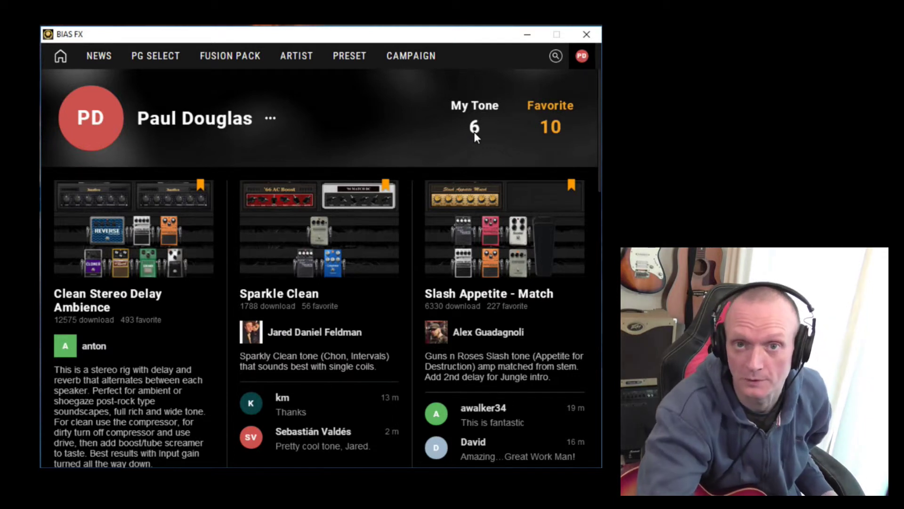
{"action": "left_click", "coordinate": [477, 107]}
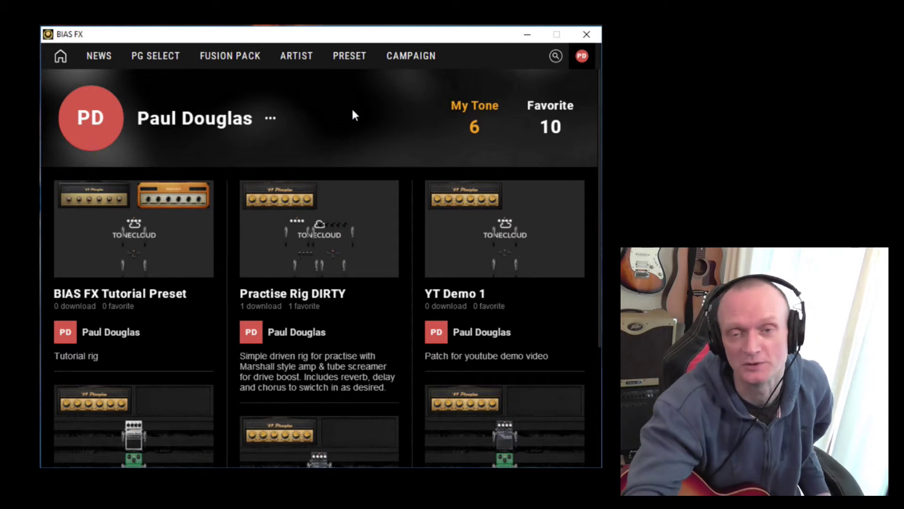
Step: Return to the Popular weekly presets, topped by Duality Rectifier with 19838 downloads
{"action": "scroll", "coordinate": [394, 198], "scroll_direction": "down", "scroll_amount": 3}
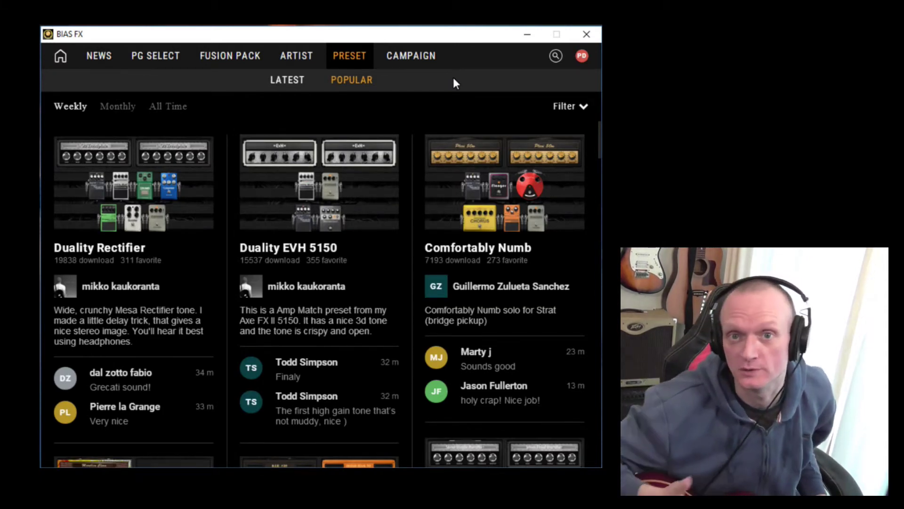
Step: Search ToneCloud for 'brian may', bringing up Brian May - Voxy Lady and Brian May crunch
{"action": "left_click", "coordinate": [556, 57]}
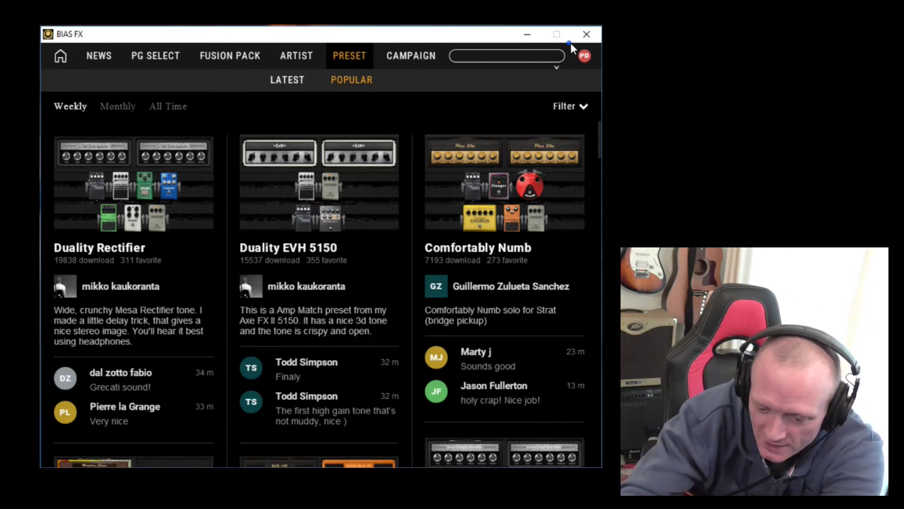
{"action": "type", "text": "brian may"}
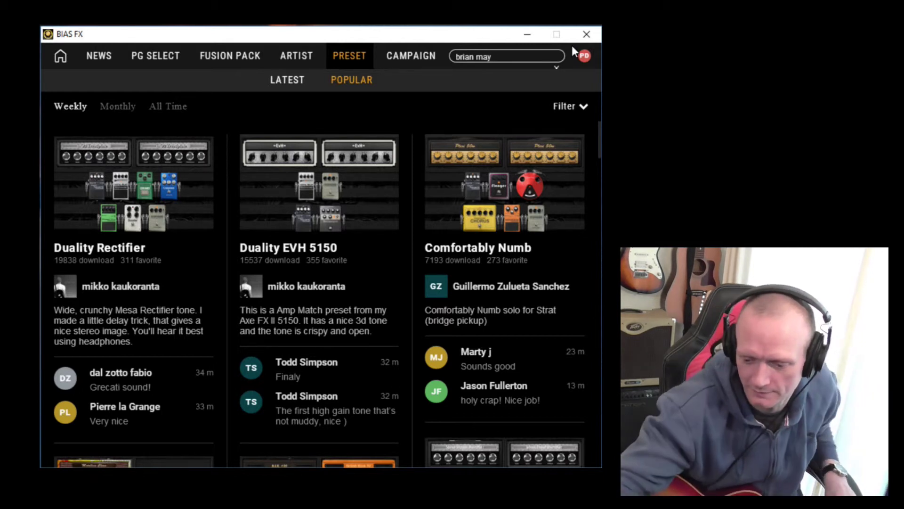
{"action": "key", "text": "Return"}
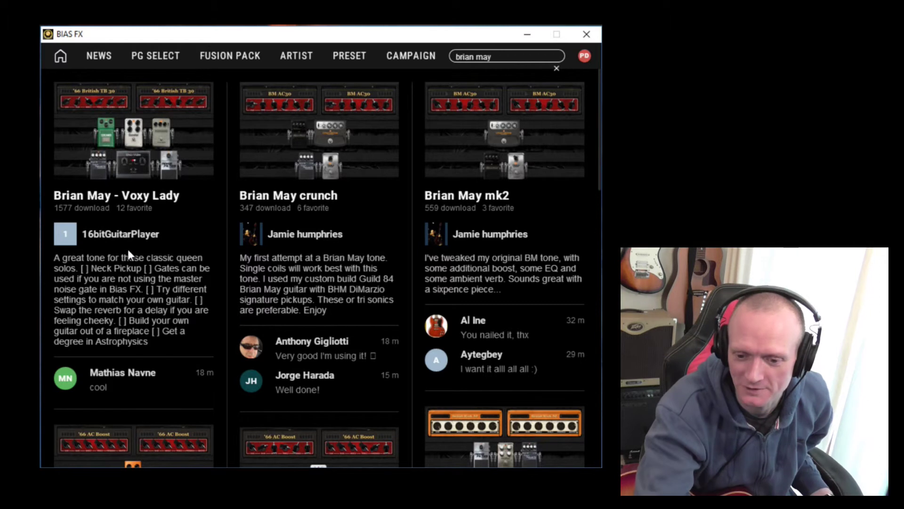
Step: Play a preview of Brian May - Voxy Lady, then clear the 'brian may' search
{"action": "left_click", "coordinate": [135, 165]}
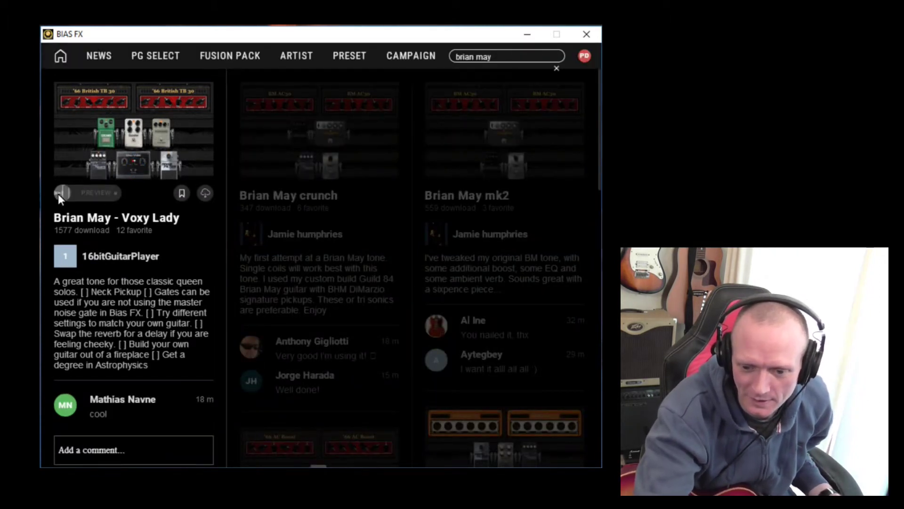
{"action": "left_click", "coordinate": [96, 194]}
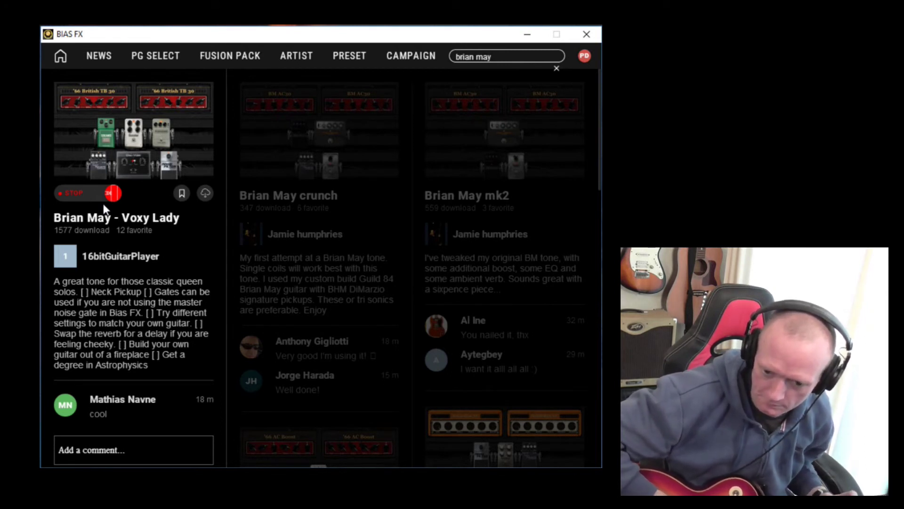
{"action": "left_click", "coordinate": [557, 68]}
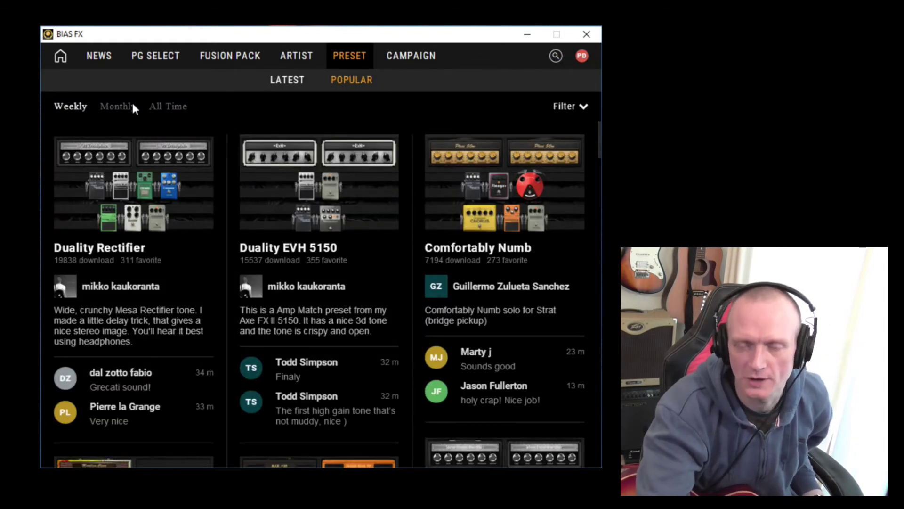
{"action": "left_click", "coordinate": [583, 107]}
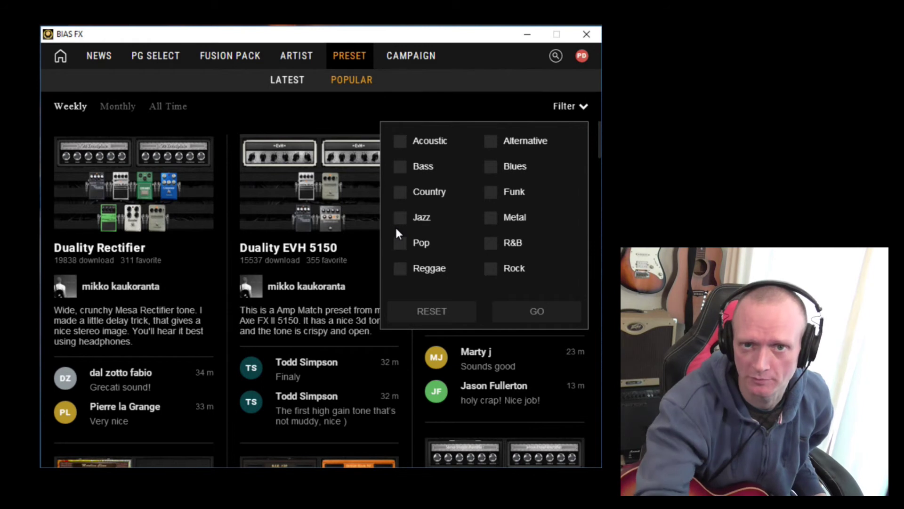
{"action": "left_click", "coordinate": [492, 269]}
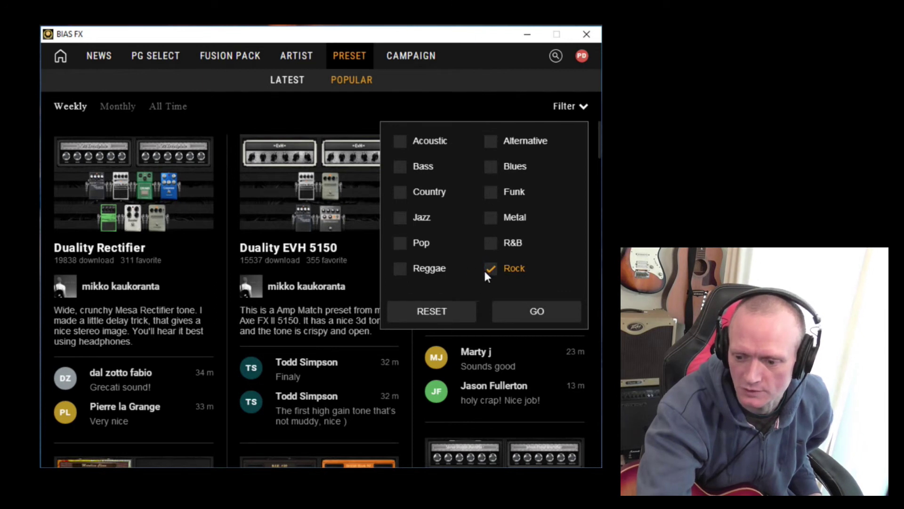
{"action": "left_click", "coordinate": [492, 217]}
{"action": "left_click", "coordinate": [491, 166]}
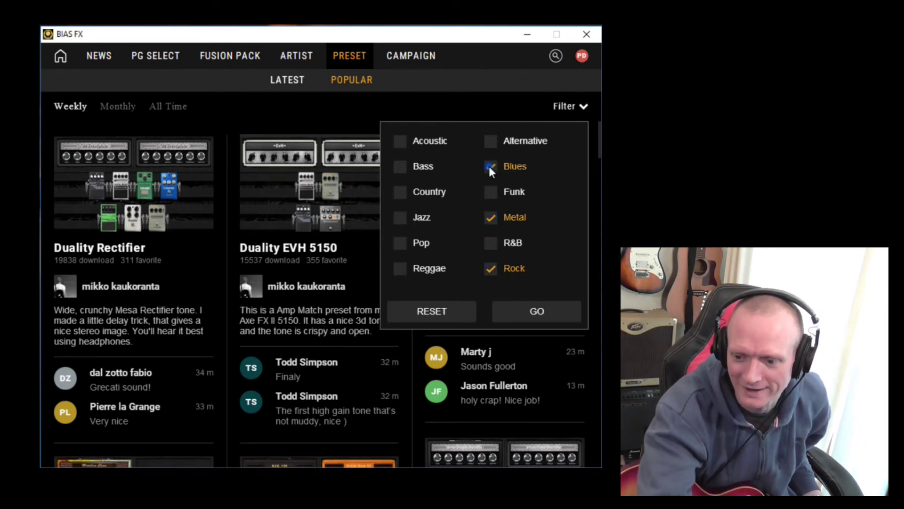
{"action": "left_click", "coordinate": [510, 313]}
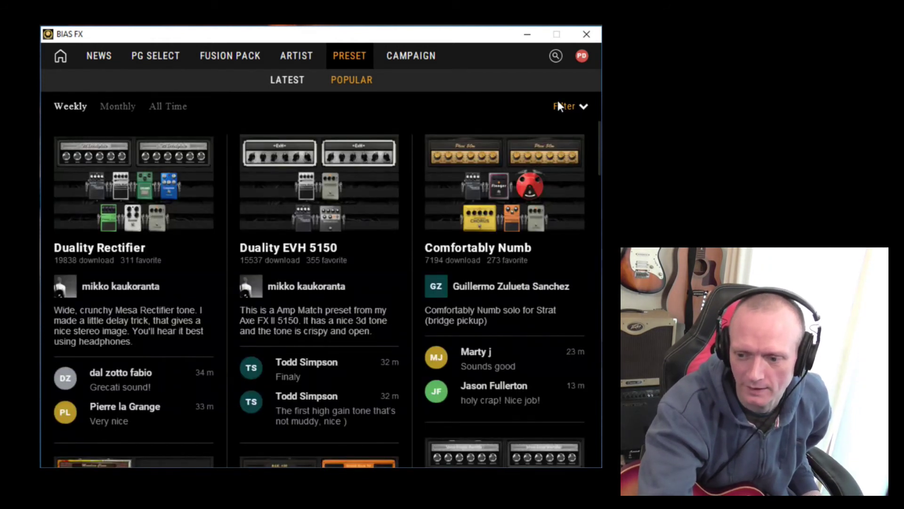
{"action": "left_click", "coordinate": [582, 109]}
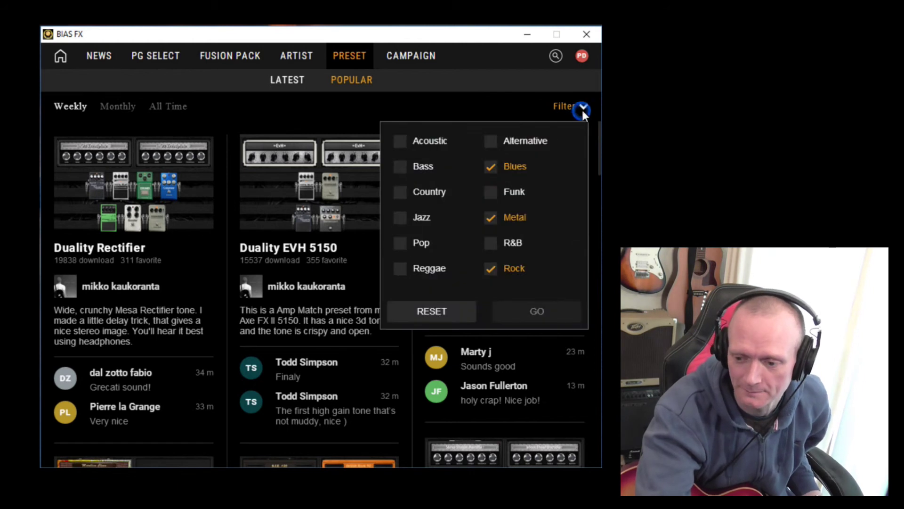
{"action": "left_click", "coordinate": [455, 311]}
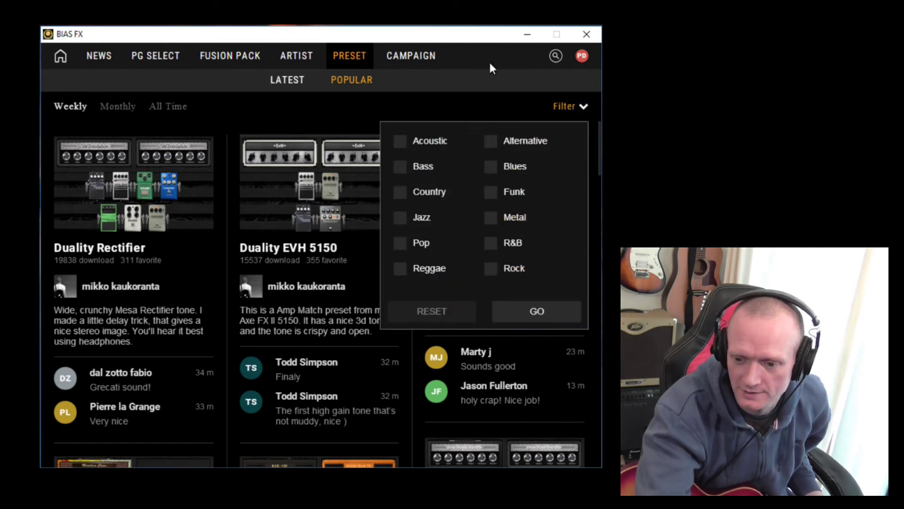
{"action": "left_click", "coordinate": [483, 36]}
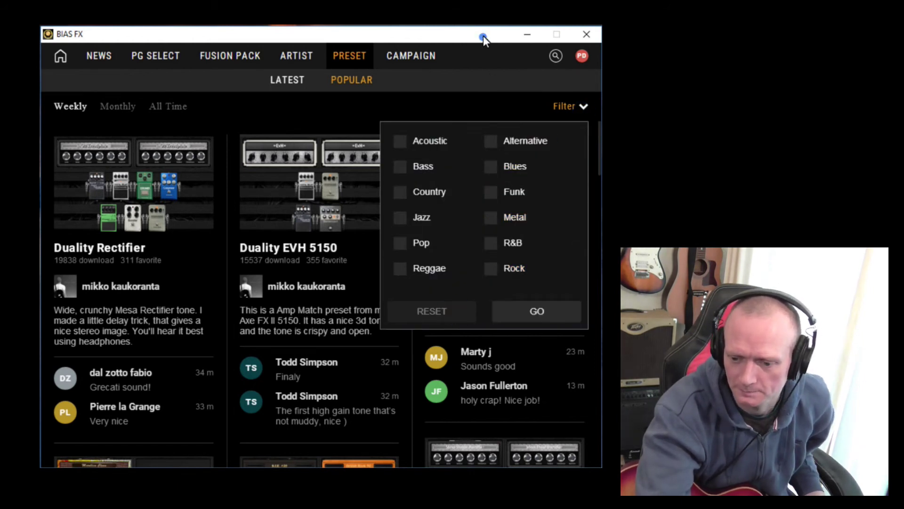
{"action": "left_click", "coordinate": [436, 99]}
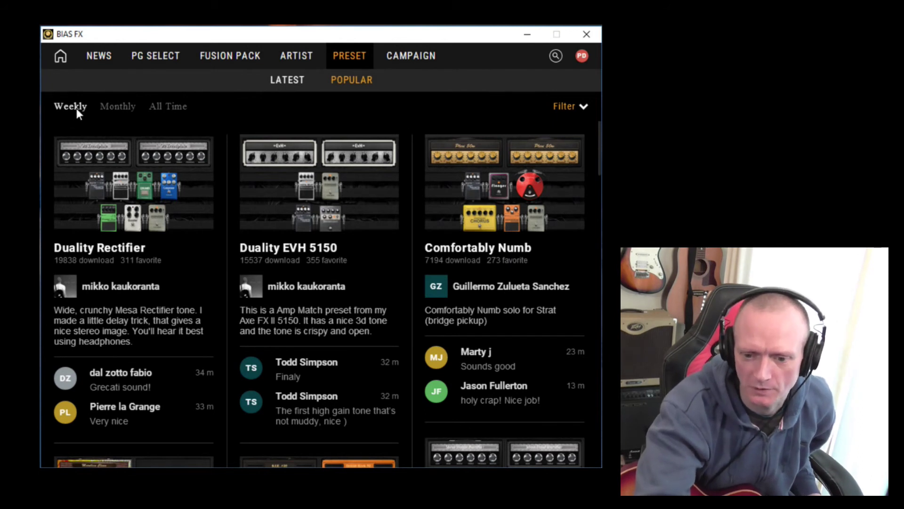
Step: Check the Monthly, All Time and Weekly popular lists, then end up on Latest presets
{"action": "left_click", "coordinate": [122, 108]}
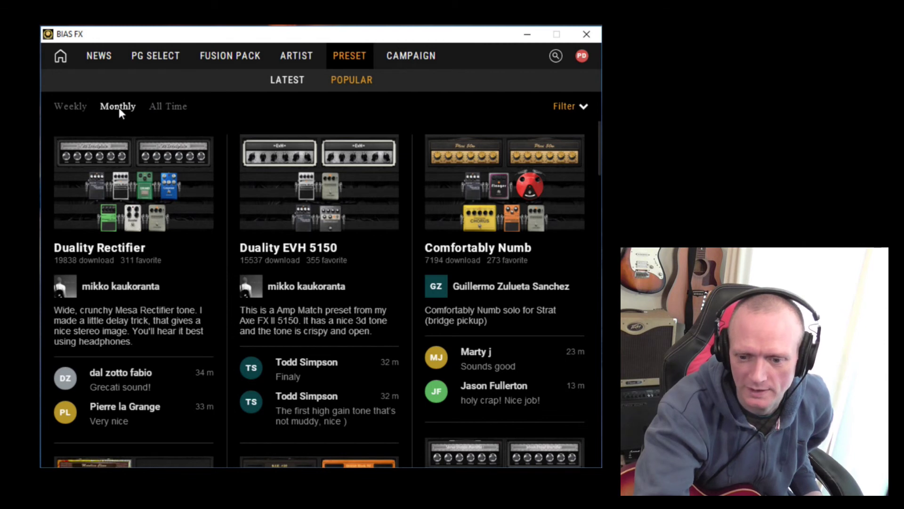
{"action": "left_click", "coordinate": [174, 107]}
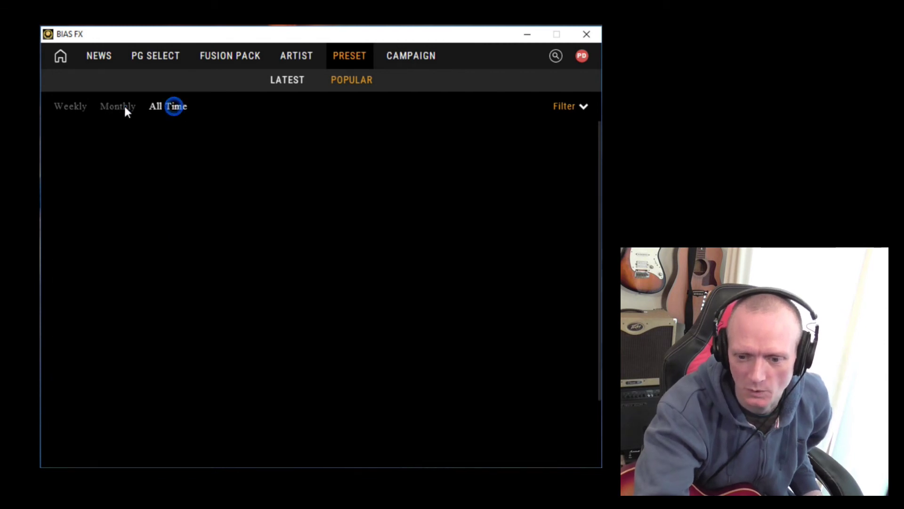
{"action": "left_click", "coordinate": [62, 105]}
{"action": "left_click", "coordinate": [290, 80]}
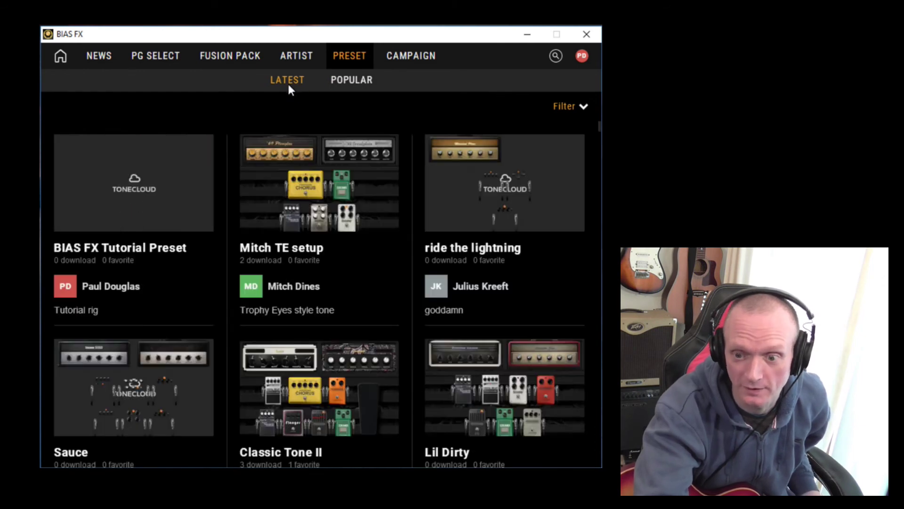
{"action": "left_click", "coordinate": [342, 83]}
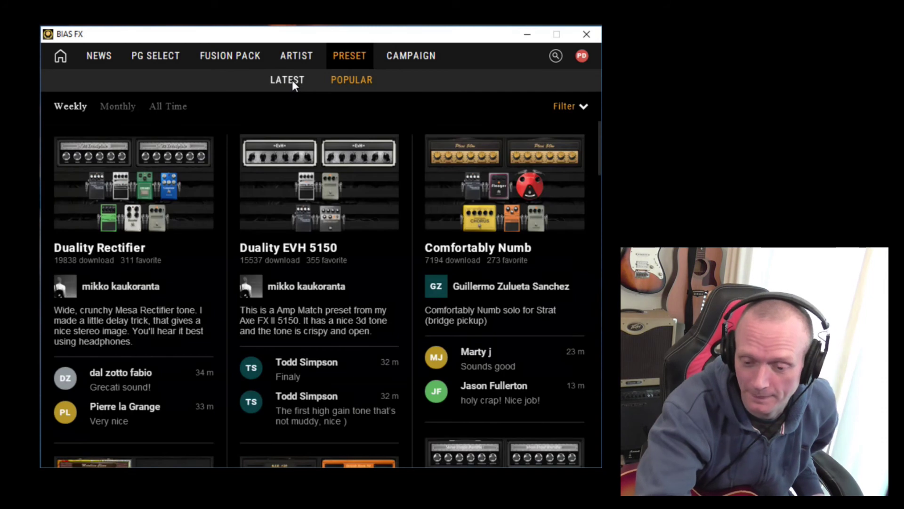
{"action": "left_click", "coordinate": [292, 80]}
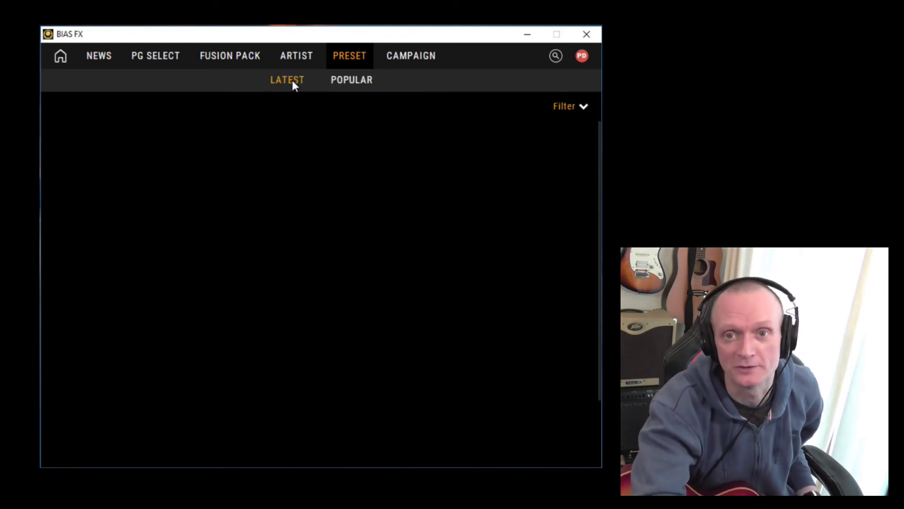